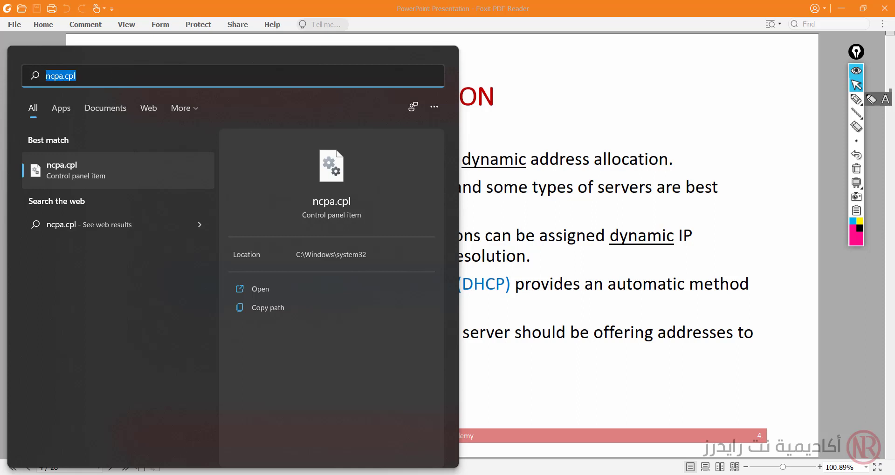
Step: Open the Network Connections control panel via ncpa.cpl and restore its window to a smaller size over the slide
{"action": "left_click", "coordinate": [54, 76]}
{"action": "left_click_drag", "start_coordinate": [83, 78], "coordinate": [40, 77]}
{"action": "left_click", "coordinate": [70, 174]}
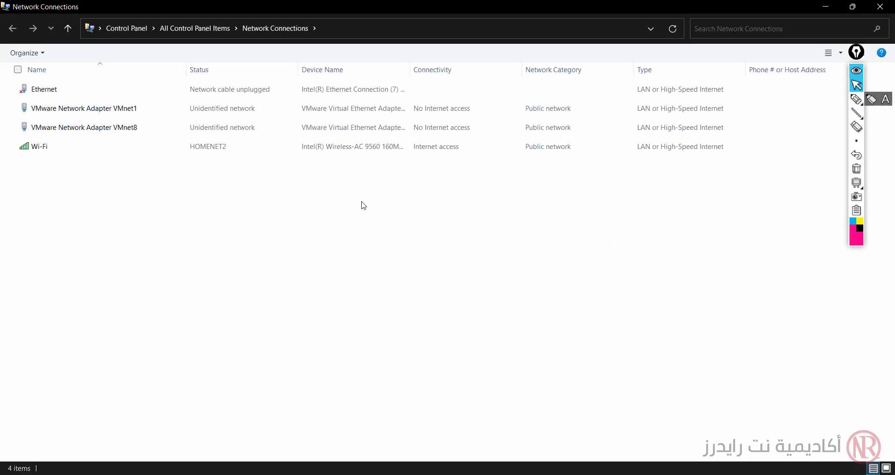
{"action": "left_click_drag", "start_coordinate": [289, 6], "coordinate": [308, 111]}
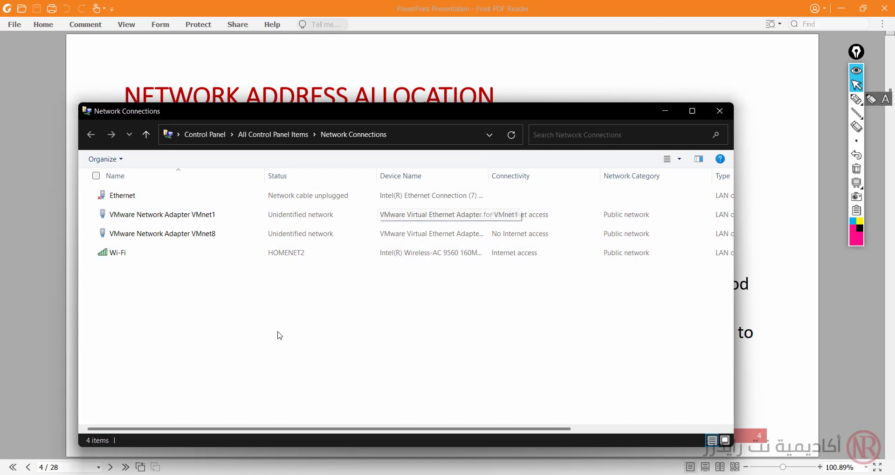
Step: Highlight the full Control Panel path of Network Connections and widen the window to show the Type column
{"action": "left_click", "coordinate": [410, 130]}
{"action": "left_click", "coordinate": [339, 343]}
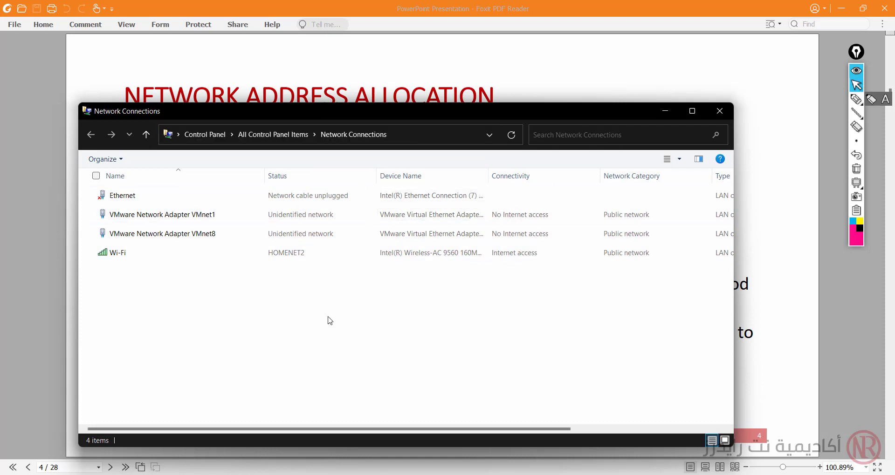
{"action": "left_click", "coordinate": [167, 135]}
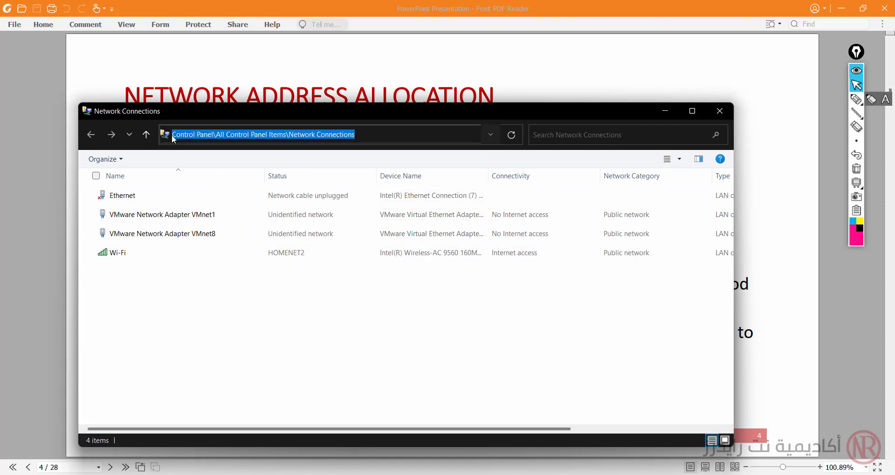
{"action": "left_click", "coordinate": [194, 135]}
{"action": "left_click_drag", "start_coordinate": [216, 135], "coordinate": [355, 134]}
{"action": "left_click", "coordinate": [512, 322]}
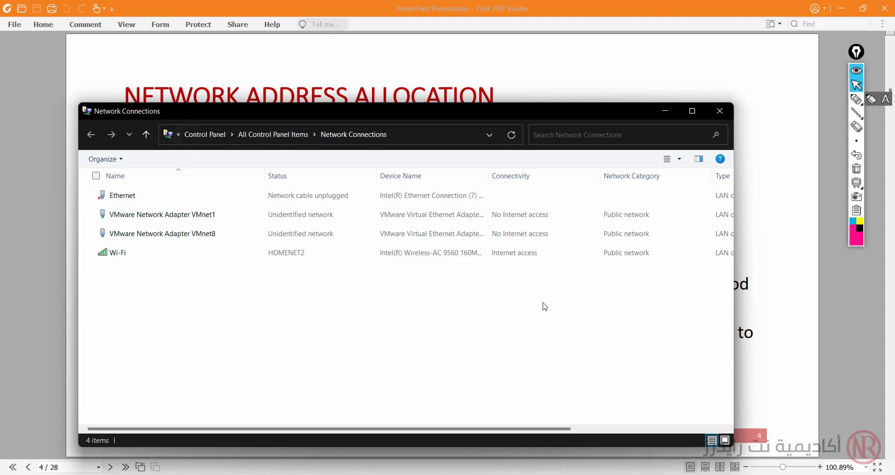
{"action": "left_click_drag", "start_coordinate": [737, 355], "coordinate": [832, 350]}
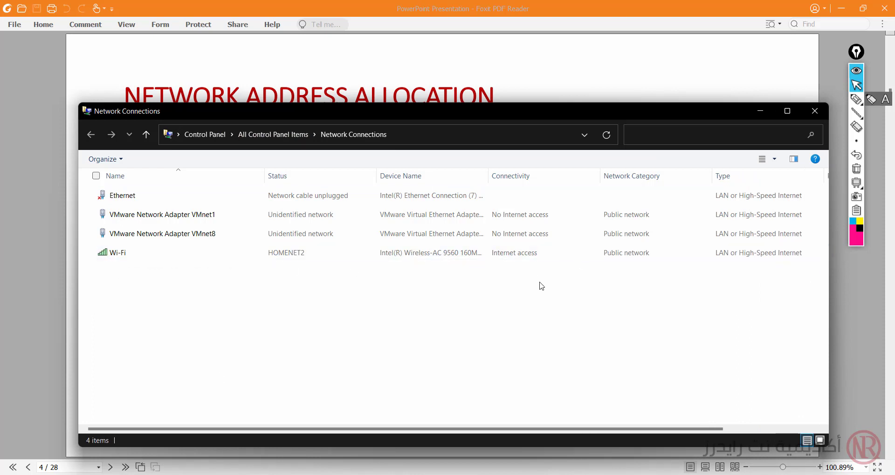
Step: Tick the Ethernet, VMnet1 and VMnet8 adapters with the pen and circle the Wi-Fi adapter
{"action": "left_click", "coordinate": [856, 99]}
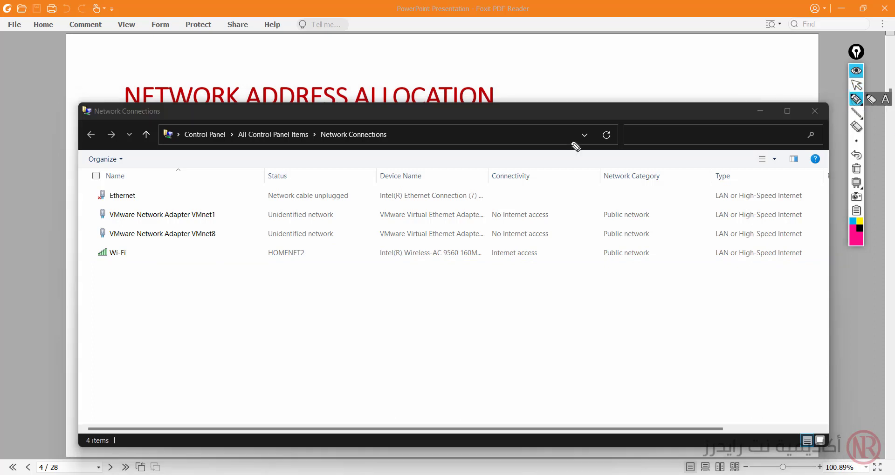
{"action": "left_click_drag", "start_coordinate": [85, 192], "coordinate": [99, 190]}
{"action": "mouse_move", "coordinate": [90, 218]}
{"action": "left_mouse_down"}
{"action": "mouse_move", "coordinate": [105, 210]}
{"action": "mouse_move", "coordinate": [103, 226]}
{"action": "left_mouse_up"}
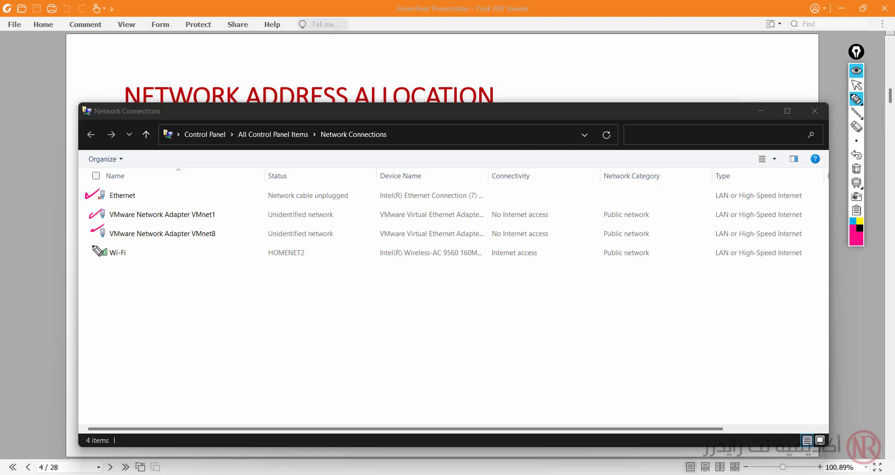
{"action": "left_click_drag", "start_coordinate": [88, 255], "coordinate": [120, 245]}
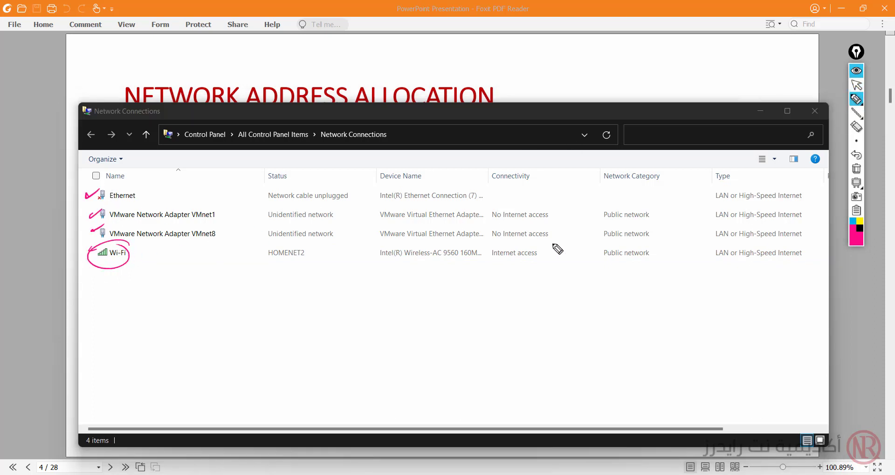
Step: Box the Wi-Fi adapter's HOMENET2 status with the pen, write "ssid" beneath it, and clear the annotations
{"action": "mouse_move", "coordinate": [552, 258]}
{"action": "left_mouse_down"}
{"action": "mouse_move", "coordinate": [506, 267]}
{"action": "mouse_move", "coordinate": [487, 249]}
{"action": "mouse_move", "coordinate": [541, 268]}
{"action": "mouse_move", "coordinate": [572, 254]}
{"action": "left_mouse_up"}
{"action": "key", "text": "ctrl+z"}
{"action": "mouse_move", "coordinate": [315, 254]}
{"action": "left_mouse_down"}
{"action": "mouse_move", "coordinate": [304, 263]}
{"action": "mouse_move", "coordinate": [262, 256]}
{"action": "mouse_move", "coordinate": [317, 256]}
{"action": "mouse_move", "coordinate": [279, 284]}
{"action": "mouse_move", "coordinate": [304, 267]}
{"action": "left_mouse_up"}
{"action": "left_click_drag", "start_coordinate": [279, 290], "coordinate": [311, 281]}
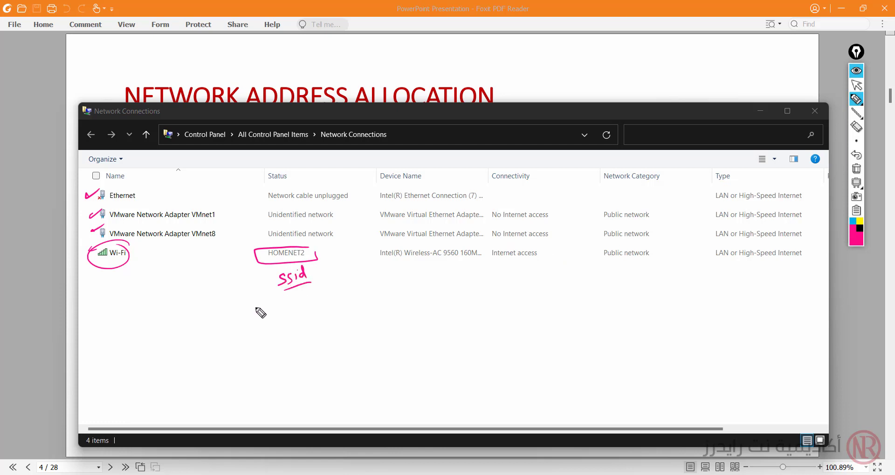
{"action": "mouse_move", "coordinate": [262, 311]}
{"action": "left_mouse_down"}
{"action": "mouse_move", "coordinate": [286, 278]}
{"action": "mouse_move", "coordinate": [303, 275]}
{"action": "mouse_move", "coordinate": [130, 205]}
{"action": "mouse_move", "coordinate": [103, 225]}
{"action": "mouse_move", "coordinate": [106, 272]}
{"action": "left_mouse_up"}
{"action": "left_click", "coordinate": [860, 85]}
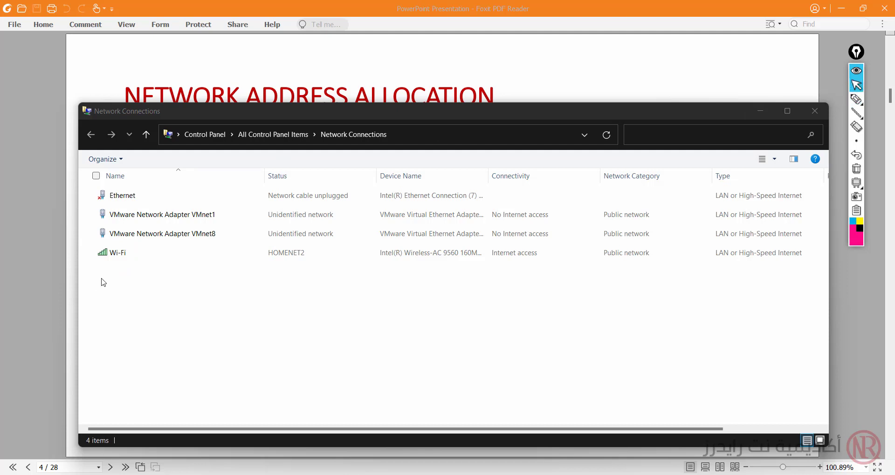
Step: Open the Wi-Fi adapter's connection details and tick the Description and Physical Address values with the pen
{"action": "double_click", "coordinate": [114, 254]}
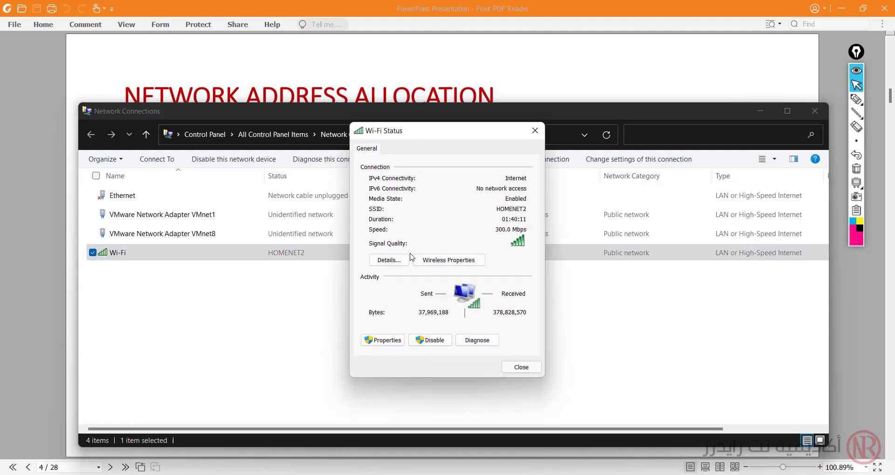
{"action": "left_click", "coordinate": [389, 260]}
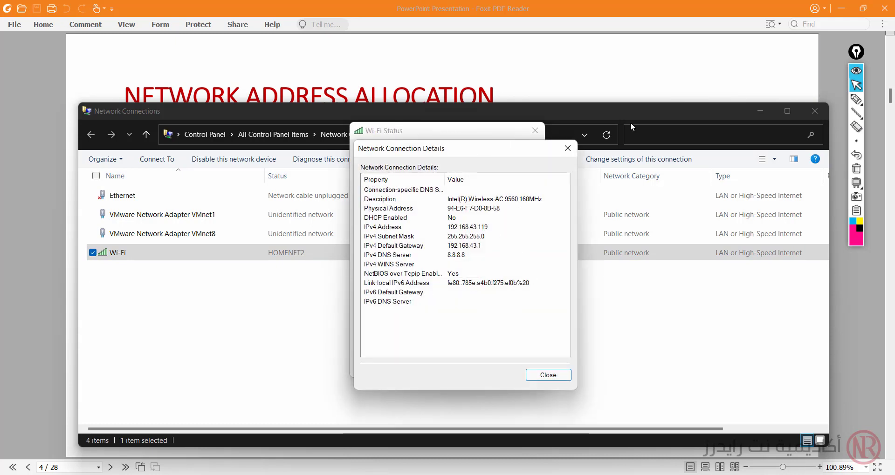
{"action": "left_click", "coordinate": [856, 100]}
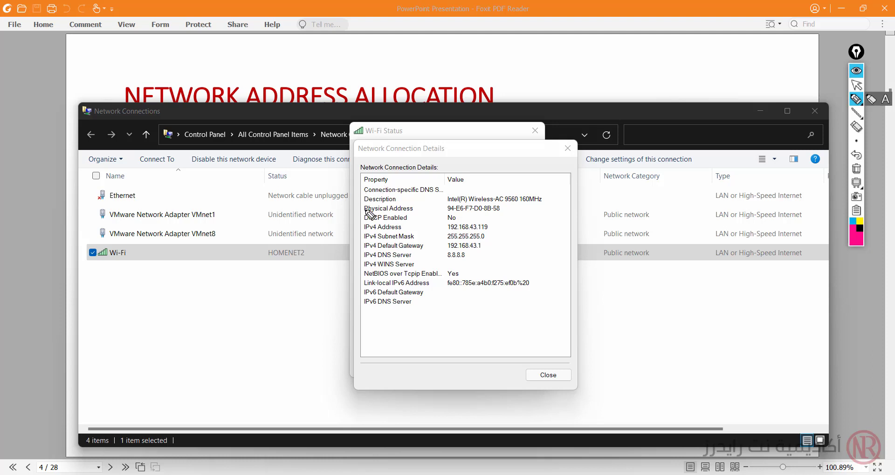
{"action": "left_click_drag", "start_coordinate": [545, 195], "coordinate": [566, 183]}
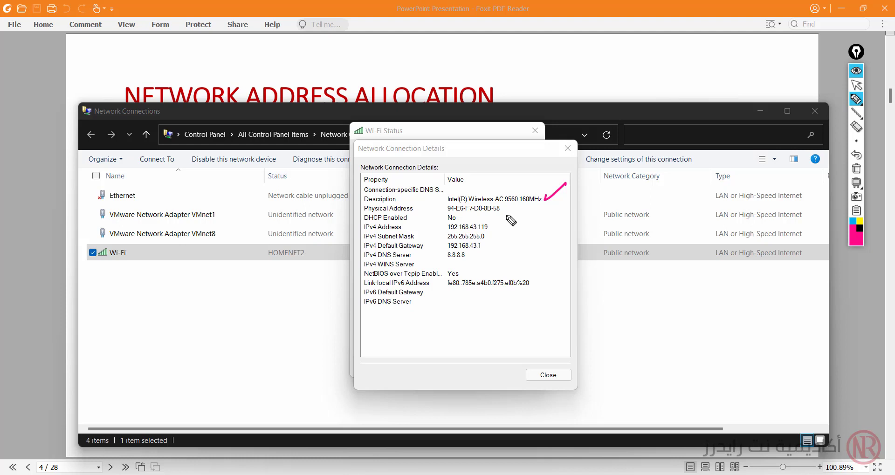
{"action": "left_click_drag", "start_coordinate": [505, 211], "coordinate": [524, 201]}
Step: Mark the DHCP Enabled entry and its value, undo that marking, and box the IPv4 address, subnet mask, gateway and DNS rows
{"action": "mouse_move", "coordinate": [410, 222]}
{"action": "left_mouse_down"}
{"action": "mouse_move", "coordinate": [360, 215]}
{"action": "mouse_move", "coordinate": [441, 224]}
{"action": "mouse_move", "coordinate": [459, 216]}
{"action": "mouse_move", "coordinate": [448, 217]}
{"action": "left_mouse_up"}
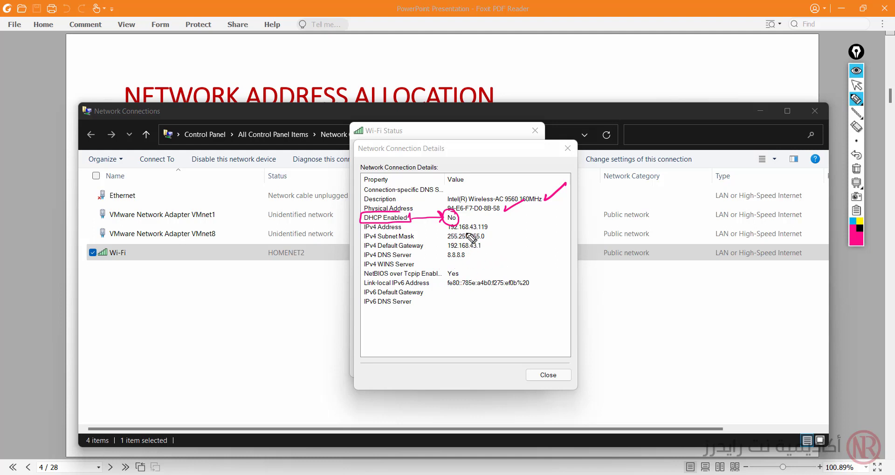
{"action": "left_click_drag", "start_coordinate": [462, 241], "coordinate": [406, 222]}
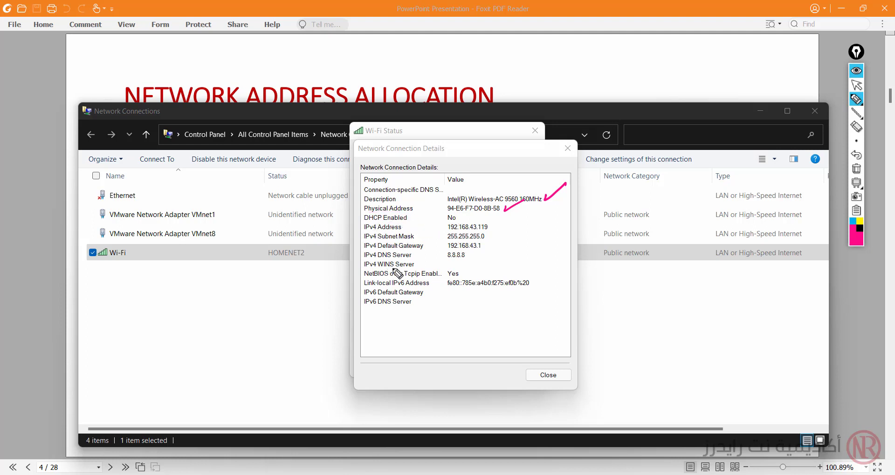
{"action": "mouse_move", "coordinate": [501, 221]}
{"action": "left_mouse_down"}
{"action": "mouse_move", "coordinate": [502, 253]}
{"action": "mouse_move", "coordinate": [385, 262]}
{"action": "mouse_move", "coordinate": [362, 256]}
{"action": "mouse_move", "coordinate": [362, 215]}
{"action": "left_mouse_up"}
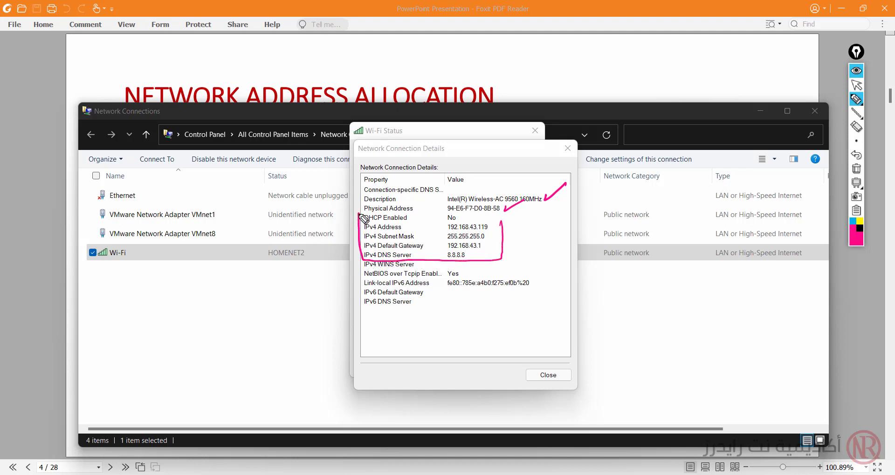
{"action": "key", "text": "ctrl+z"}
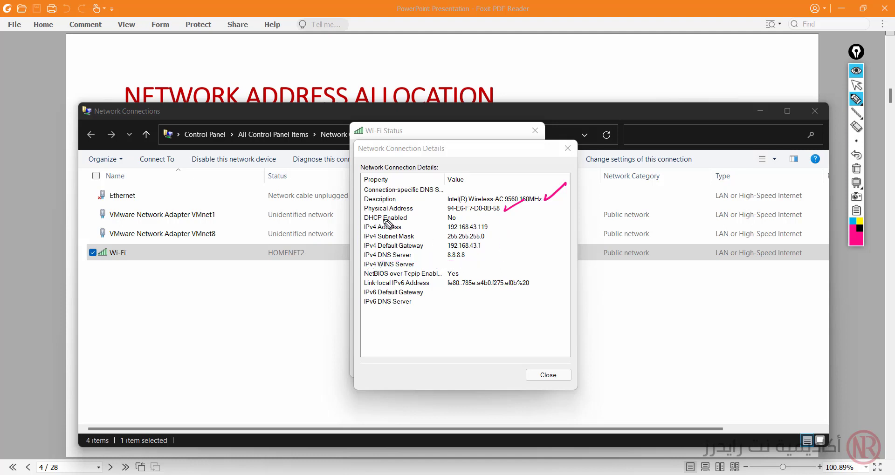
{"action": "mouse_move", "coordinate": [356, 220]}
{"action": "left_mouse_down"}
{"action": "mouse_move", "coordinate": [455, 220]}
{"action": "mouse_move", "coordinate": [507, 251]}
{"action": "mouse_move", "coordinate": [368, 264]}
{"action": "mouse_move", "coordinate": [364, 231]}
{"action": "left_mouse_up"}
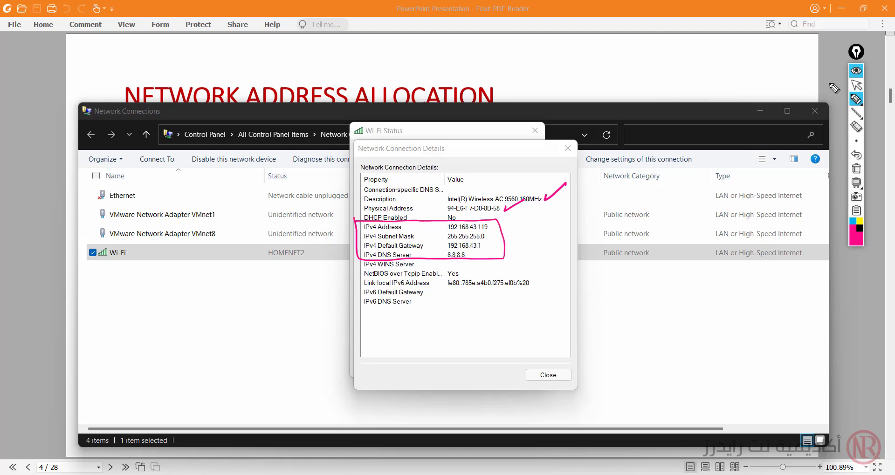
Step: Close the Wi-Fi connection details and clear the pen annotations from the screen
{"action": "left_click", "coordinate": [857, 87]}
{"action": "left_click", "coordinate": [568, 148]}
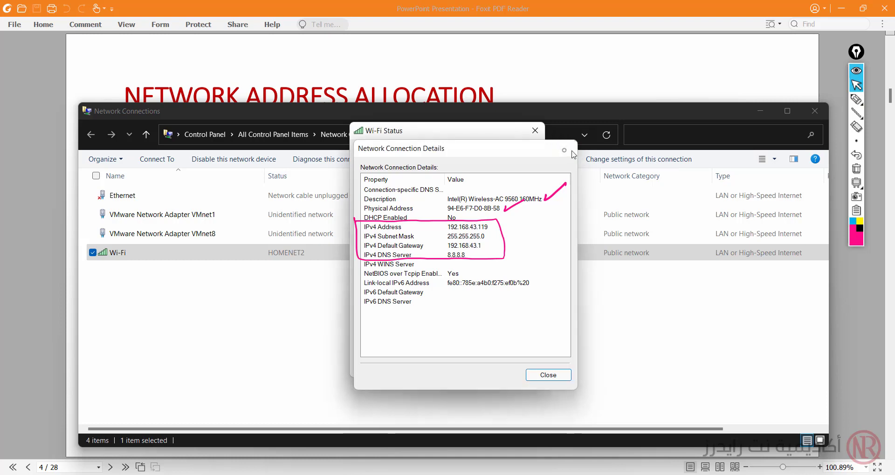
{"action": "left_click", "coordinate": [857, 181]}
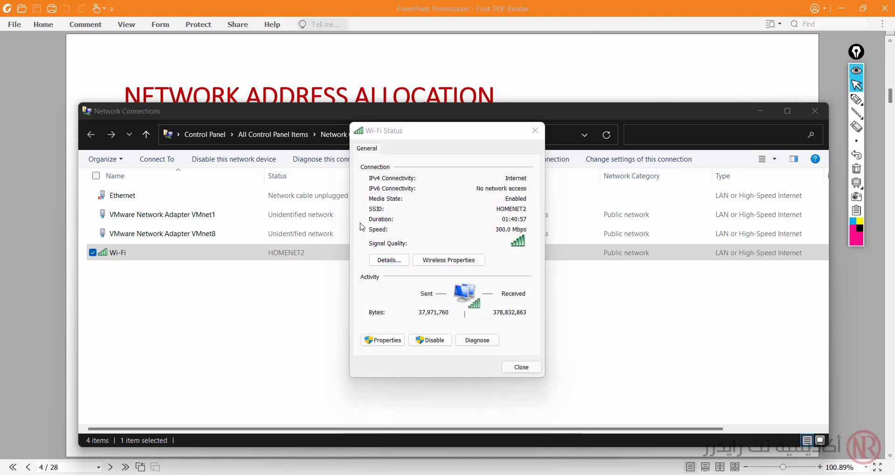
Step: Open the Wi-Fi adapter's Internet Protocol Version 4 (TCP/IPv4) properties and move the dialog clear of the windows behind it
{"action": "left_click", "coordinate": [385, 345]}
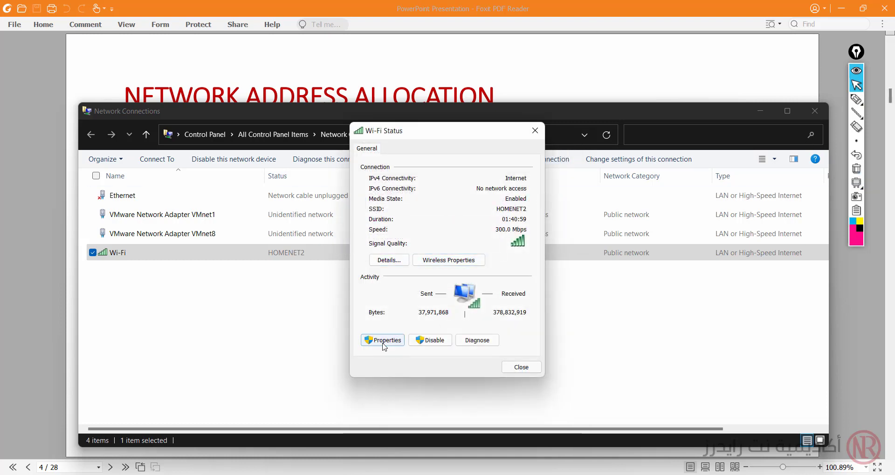
{"action": "left_click", "coordinate": [466, 284]}
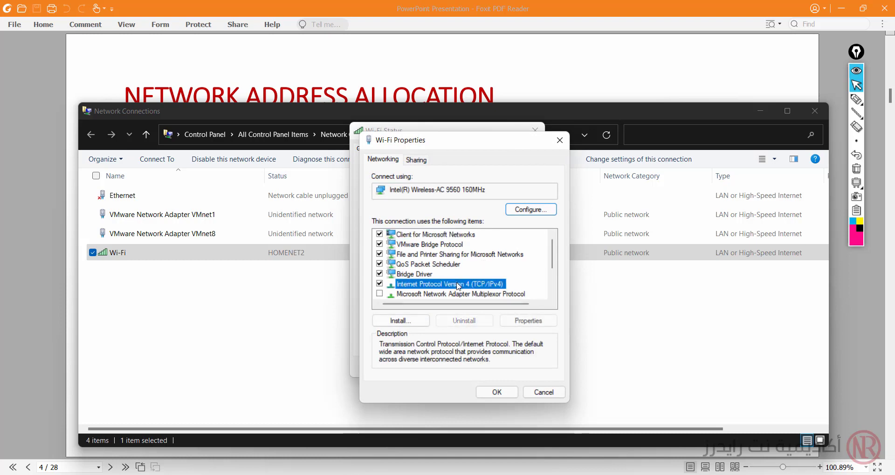
{"action": "double_click", "coordinate": [488, 285]}
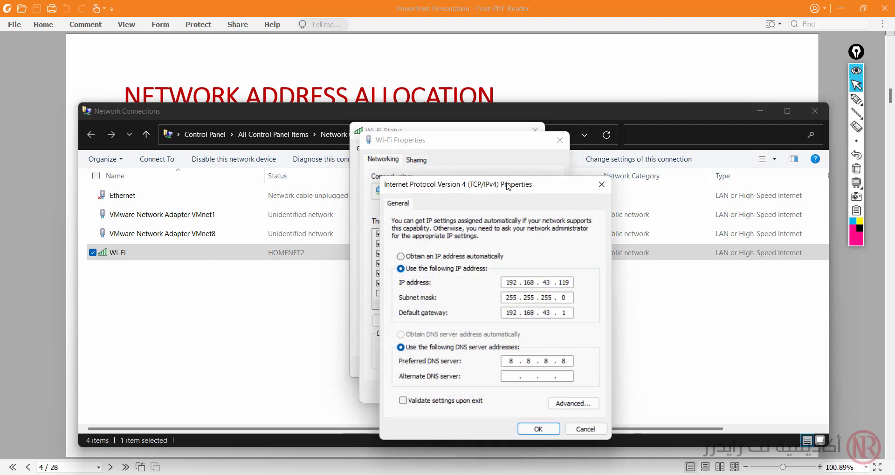
{"action": "left_click_drag", "start_coordinate": [509, 188], "coordinate": [504, 142]}
{"action": "left_click", "coordinate": [511, 269]}
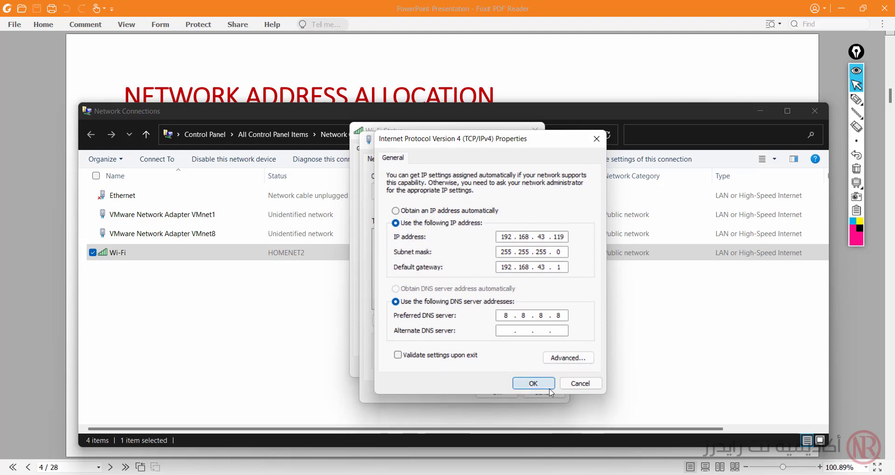
{"action": "left_click_drag", "start_coordinate": [450, 147], "coordinate": [477, 149]}
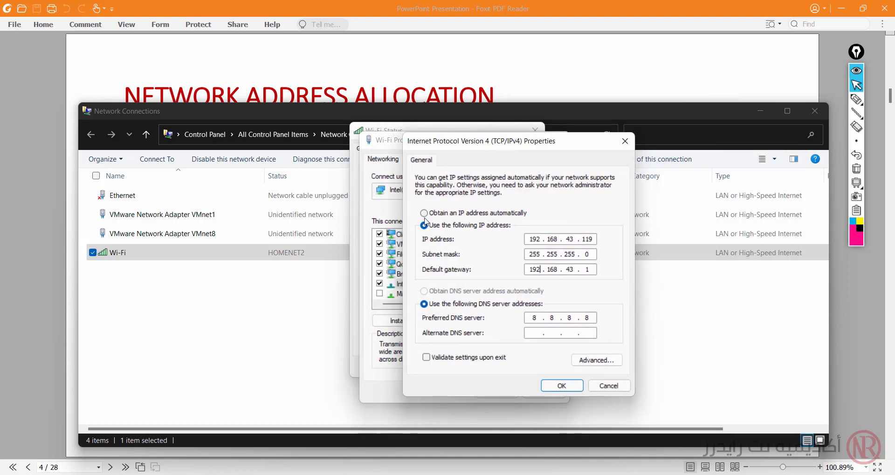
Step: Set the Wi-Fi adapter to obtain its IP address and DNS server address automatically, and apply the changes
{"action": "left_click", "coordinate": [425, 214]}
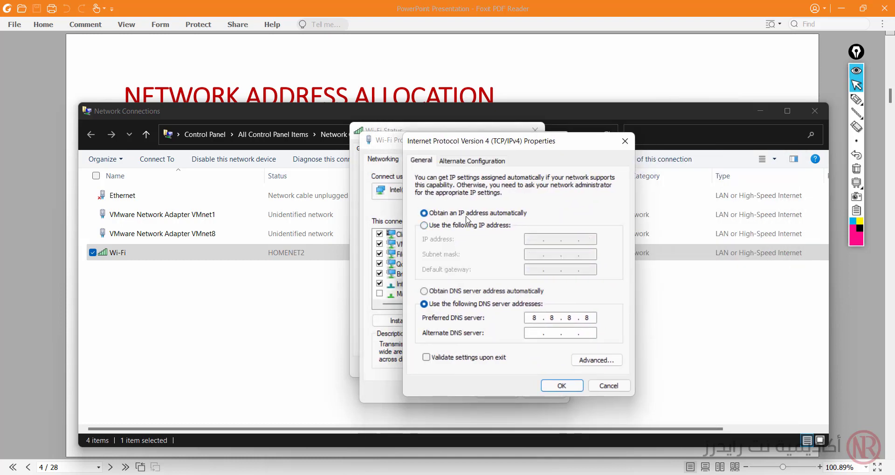
{"action": "left_click", "coordinate": [463, 292]}
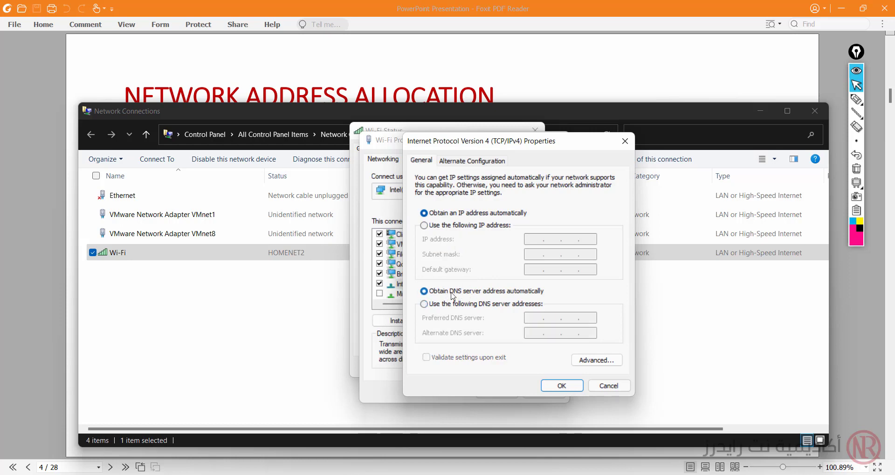
{"action": "left_click", "coordinate": [562, 386]}
{"action": "left_click", "coordinate": [497, 392]}
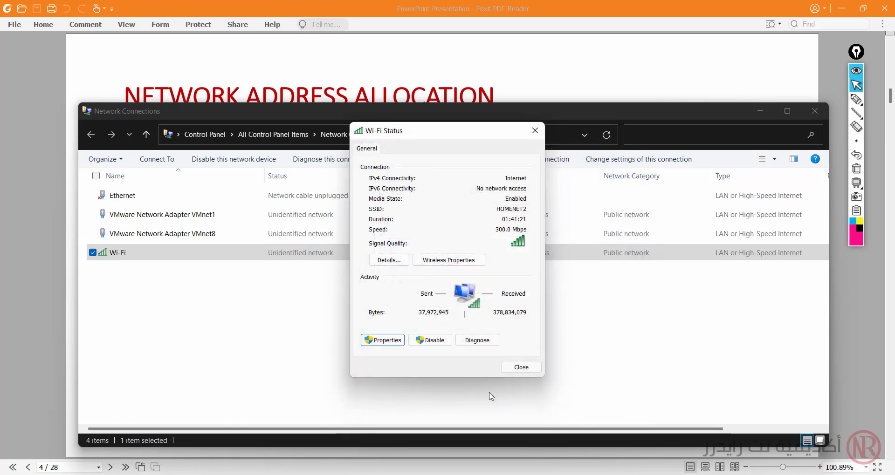
Step: Reopen the Wi-Fi connection details and examine the DHCP status, IPv4 address, and lease obtained and expiry times
{"action": "left_click_drag", "start_coordinate": [422, 138], "coordinate": [451, 129]}
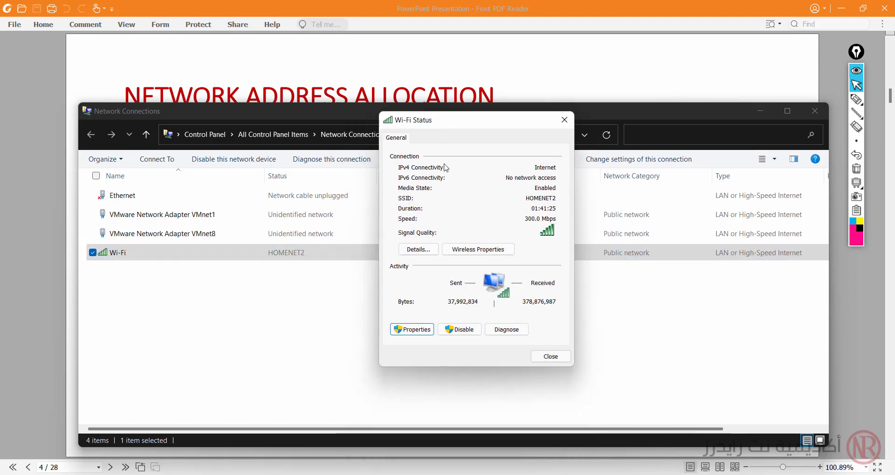
{"action": "left_click", "coordinate": [427, 253]}
{"action": "left_click", "coordinate": [425, 219]}
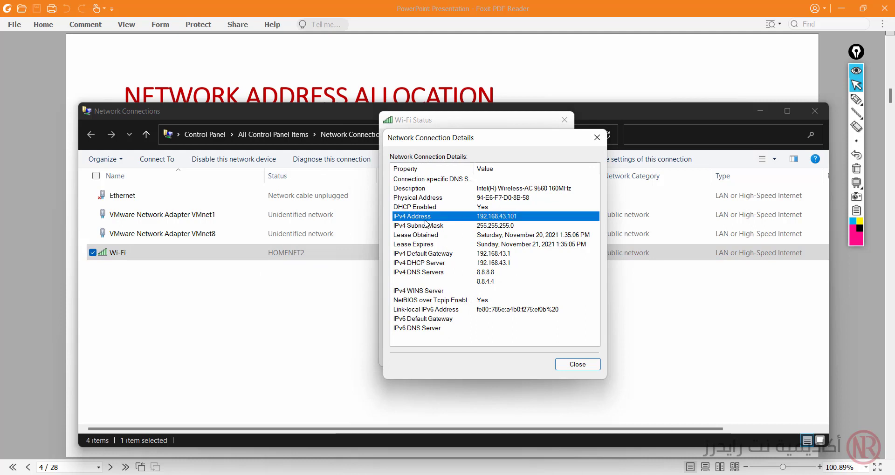
{"action": "left_click", "coordinate": [412, 209]}
{"action": "left_click", "coordinate": [517, 217]}
{"action": "left_click", "coordinate": [410, 210]}
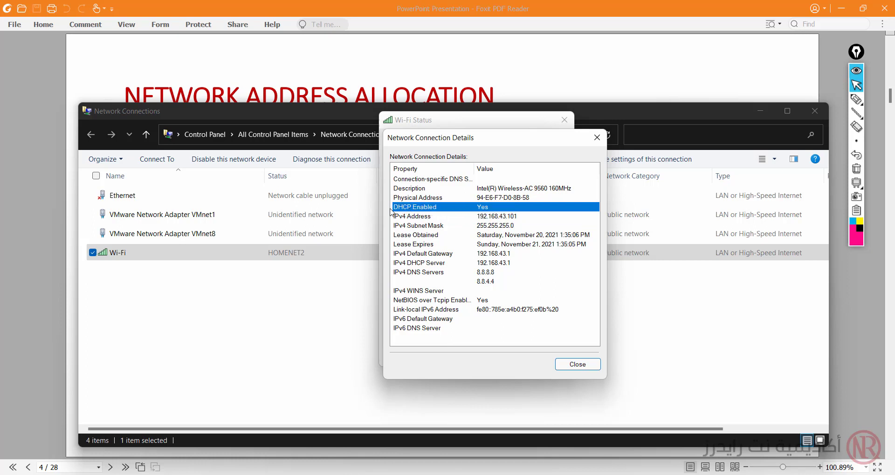
{"action": "left_click", "coordinate": [505, 217]}
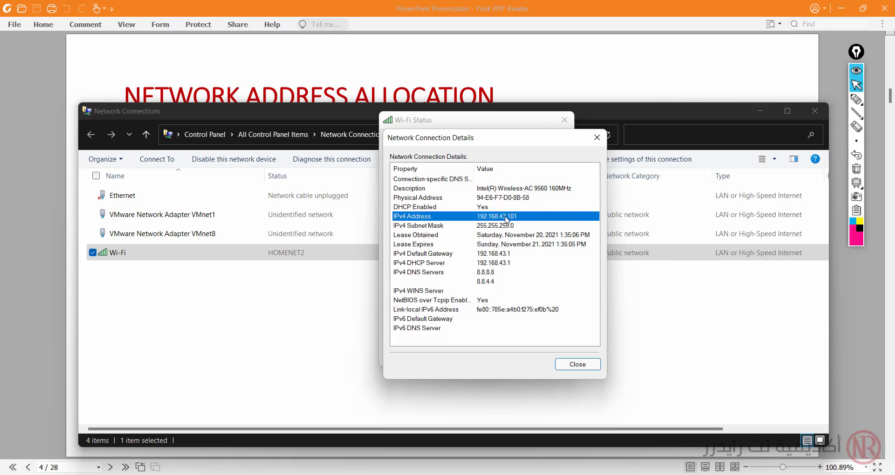
{"action": "left_click", "coordinate": [503, 244]}
{"action": "left_click", "coordinate": [514, 238]}
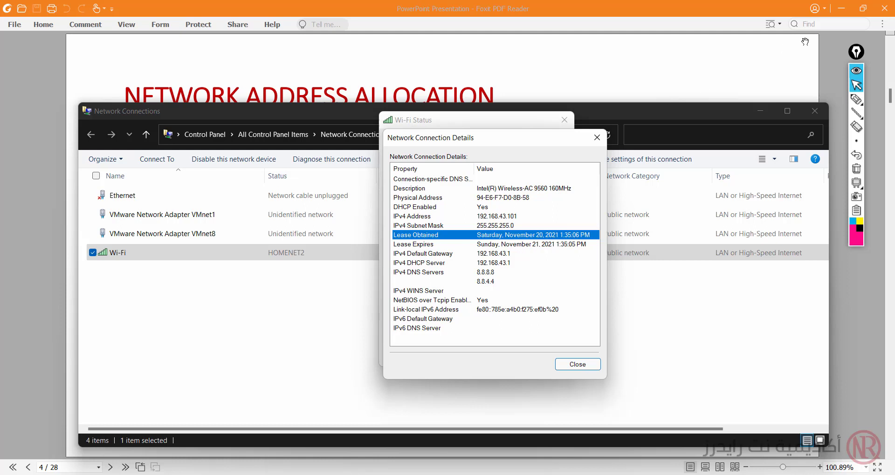
Step: Underline the lease obtained value with the pen and write "Dynamic" with an arrow above it beside the DNS server entries
{"action": "left_click", "coordinate": [856, 99]}
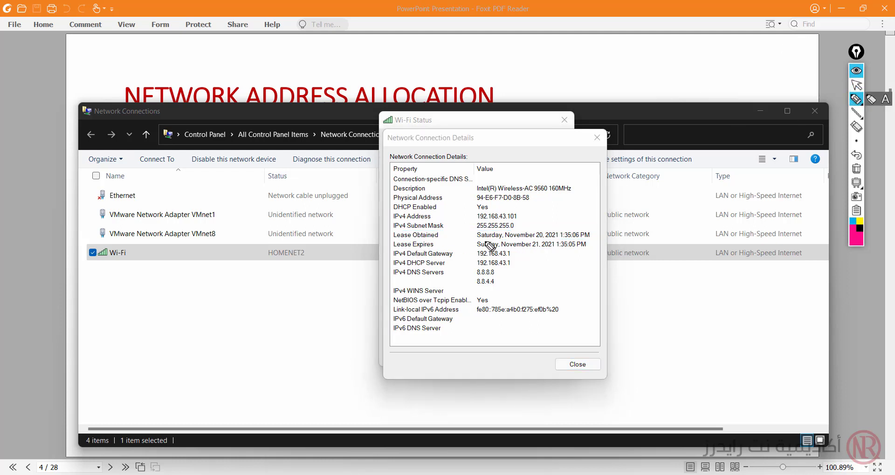
{"action": "left_click_drag", "start_coordinate": [478, 239], "coordinate": [494, 239]}
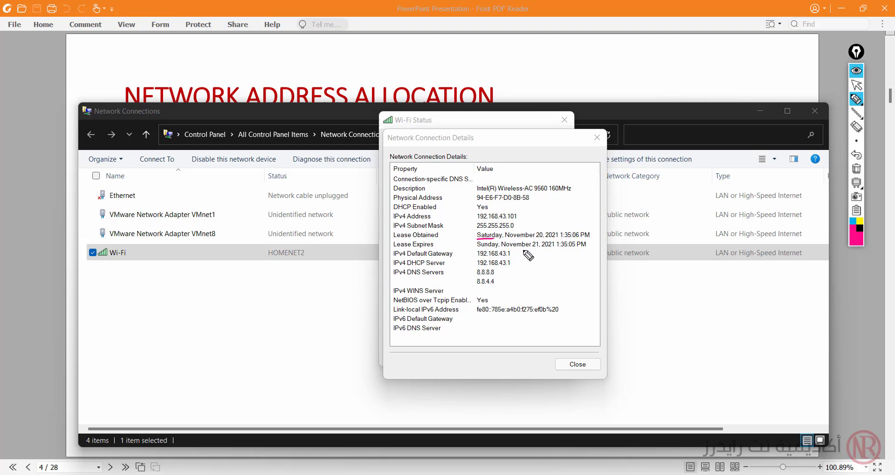
{"action": "mouse_move", "coordinate": [508, 239]}
{"action": "left_mouse_down"}
{"action": "mouse_move", "coordinate": [577, 241]}
{"action": "mouse_move", "coordinate": [557, 238]}
{"action": "mouse_move", "coordinate": [582, 228]}
{"action": "mouse_move", "coordinate": [582, 239]}
{"action": "mouse_move", "coordinate": [493, 241]}
{"action": "mouse_move", "coordinate": [582, 253]}
{"action": "mouse_move", "coordinate": [539, 244]}
{"action": "mouse_move", "coordinate": [502, 257]}
{"action": "mouse_move", "coordinate": [554, 280]}
{"action": "mouse_move", "coordinate": [536, 292]}
{"action": "mouse_move", "coordinate": [585, 277]}
{"action": "left_mouse_up"}
{"action": "left_click", "coordinate": [571, 274]}
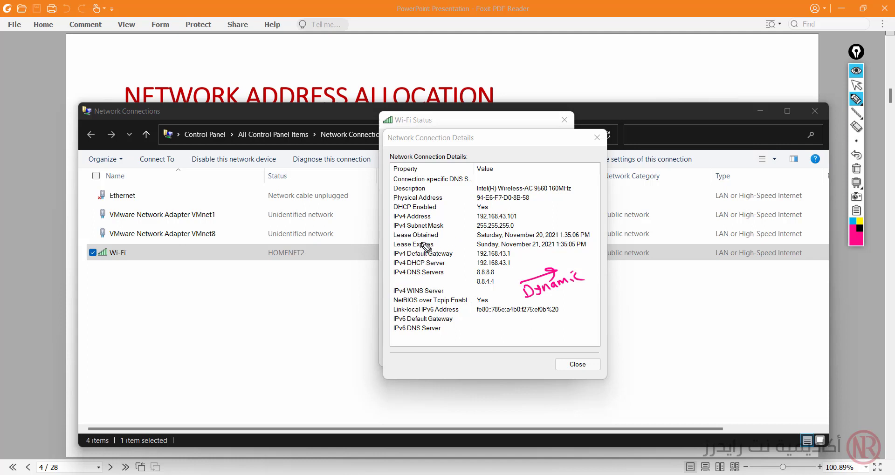
Step: Mark the lease obtained entry with an arrow, box the November 20 and 21, 2021 lease dates, and erase the annotations
{"action": "left_click_drag", "start_coordinate": [442, 235], "coordinate": [472, 234]}
{"action": "mouse_move", "coordinate": [583, 239]}
{"action": "left_mouse_down"}
{"action": "mouse_move", "coordinate": [510, 241]}
{"action": "mouse_move", "coordinate": [558, 237]}
{"action": "left_mouse_up"}
{"action": "mouse_move", "coordinate": [502, 249]}
{"action": "left_mouse_down"}
{"action": "mouse_move", "coordinate": [553, 249]}
{"action": "mouse_move", "coordinate": [558, 238]}
{"action": "mouse_move", "coordinate": [499, 249]}
{"action": "left_mouse_up"}
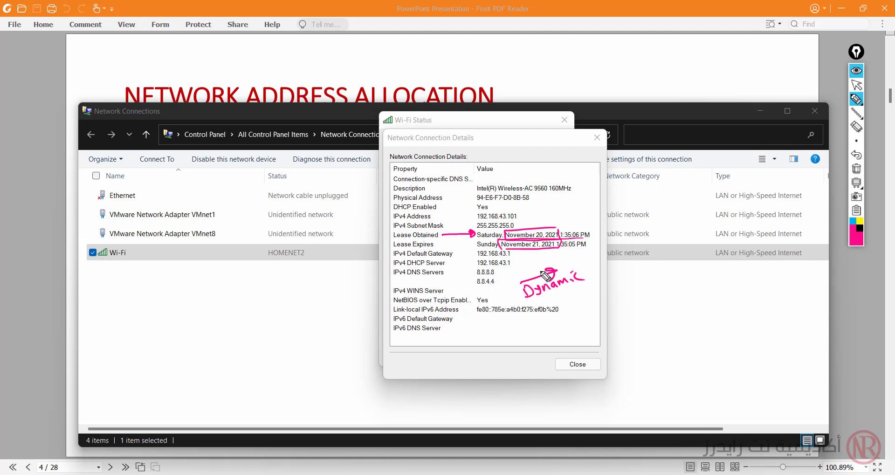
{"action": "left_click_drag", "start_coordinate": [588, 285], "coordinate": [575, 274]}
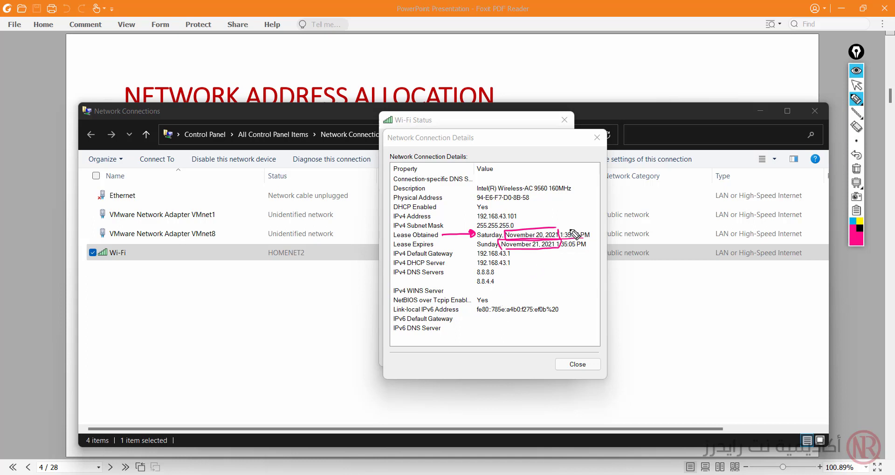
{"action": "mouse_move", "coordinate": [569, 238]}
{"action": "left_mouse_down"}
{"action": "mouse_move", "coordinate": [535, 252]}
{"action": "mouse_move", "coordinate": [484, 233]}
{"action": "mouse_move", "coordinate": [460, 239]}
{"action": "left_mouse_up"}
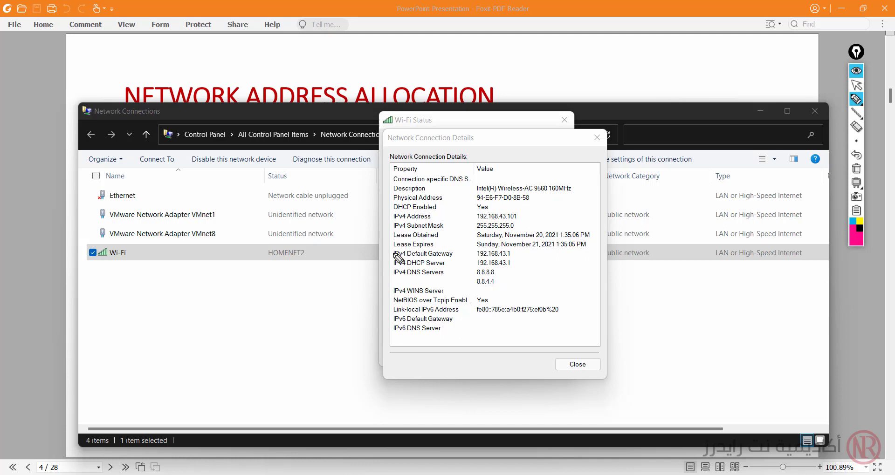
Step: Sketch a box labelled "DHCP Server" beside the connection details, clear the drawing, and return to the normal pointer
{"action": "mouse_move", "coordinate": [760, 307]}
{"action": "left_mouse_down"}
{"action": "mouse_move", "coordinate": [701, 309]}
{"action": "mouse_move", "coordinate": [775, 339]}
{"action": "mouse_move", "coordinate": [768, 308]}
{"action": "left_mouse_up"}
{"action": "mouse_move", "coordinate": [709, 281]}
{"action": "left_mouse_down"}
{"action": "mouse_move", "coordinate": [755, 298]}
{"action": "mouse_move", "coordinate": [733, 328]}
{"action": "mouse_move", "coordinate": [765, 313]}
{"action": "left_mouse_up"}
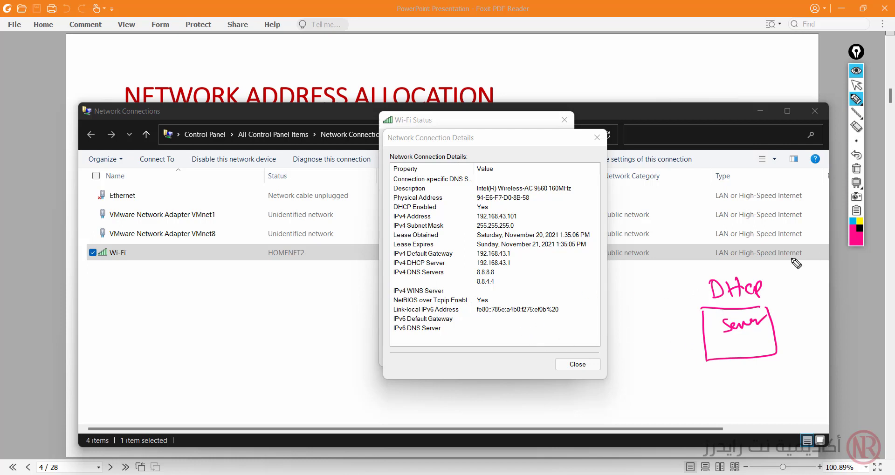
{"action": "left_click", "coordinate": [856, 169]}
{"action": "left_click", "coordinate": [853, 87]}
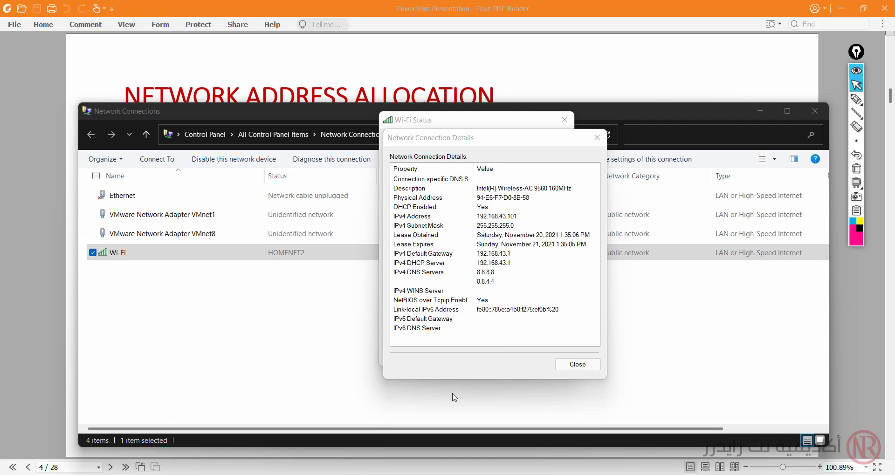
Step: Close the connection details and switch the Wi-Fi adapter's TCP/IPv4 properties to a manually specified IP address
{"action": "left_click", "coordinate": [576, 365]}
{"action": "left_click", "coordinate": [417, 330]}
{"action": "double_click", "coordinate": [480, 274]}
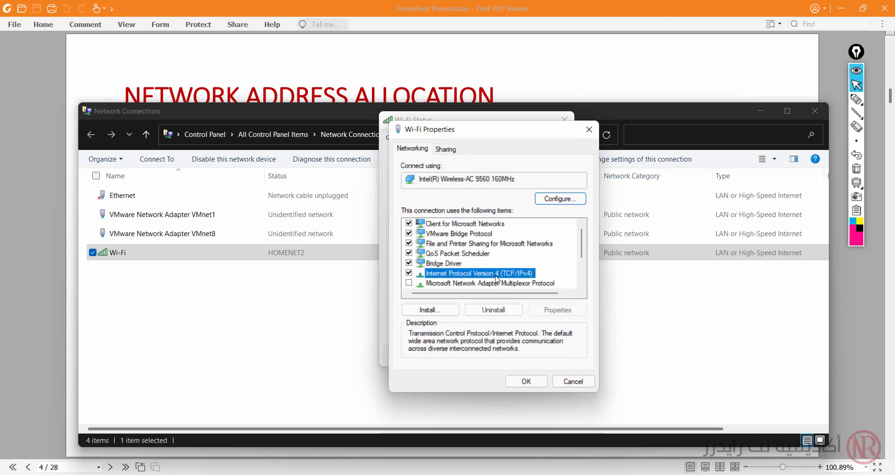
{"action": "left_click", "coordinate": [472, 258]}
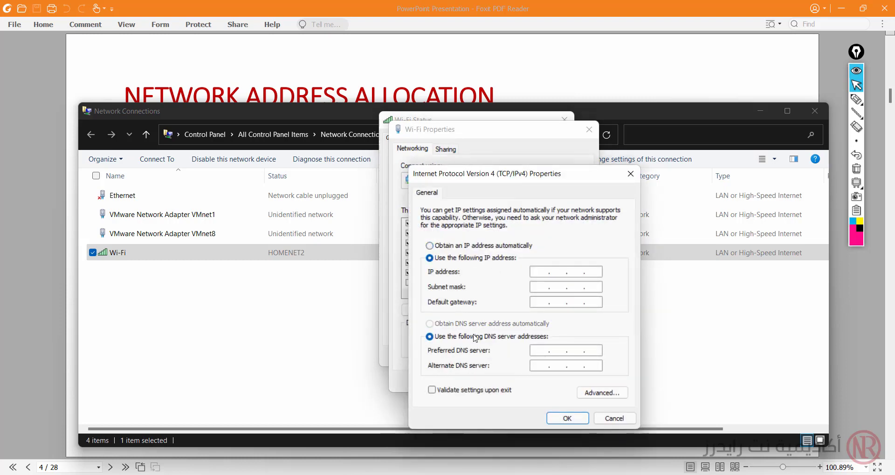
Step: Set IP address 192.168.43.60, subnet mask 255.255.255.0, default gateway 192.168.43.1 and DNS server 8.8.8.8, and apply the Wi-Fi settings
{"action": "left_click", "coordinate": [542, 272]}
{"action": "type", "text": "19215843.60"}
{"action": "key", "text": "Tab"}
{"action": "key", "text": "Tab"}
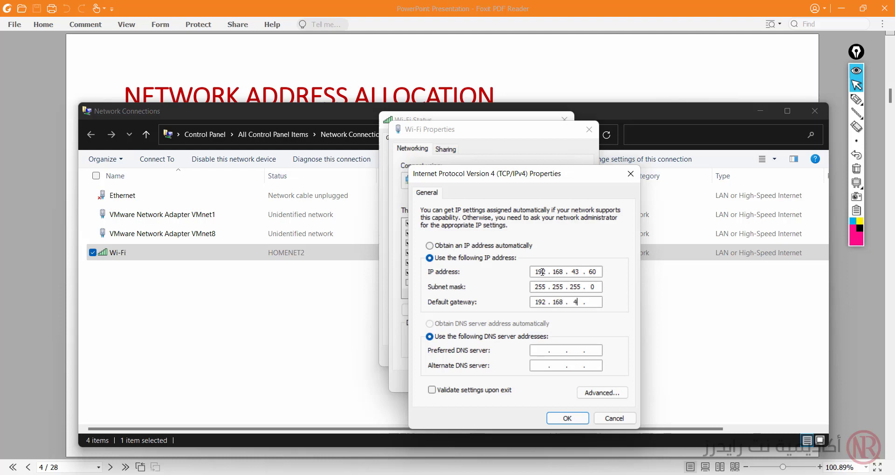
{"action": "key", "text": "Tab"}
{"action": "key", "text": "Tab"}
{"action": "left_click", "coordinate": [572, 422]}
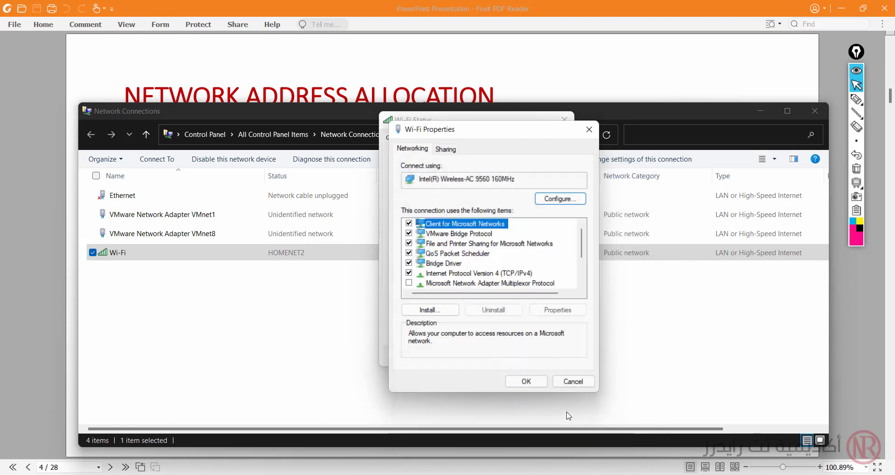
{"action": "left_click", "coordinate": [527, 382]}
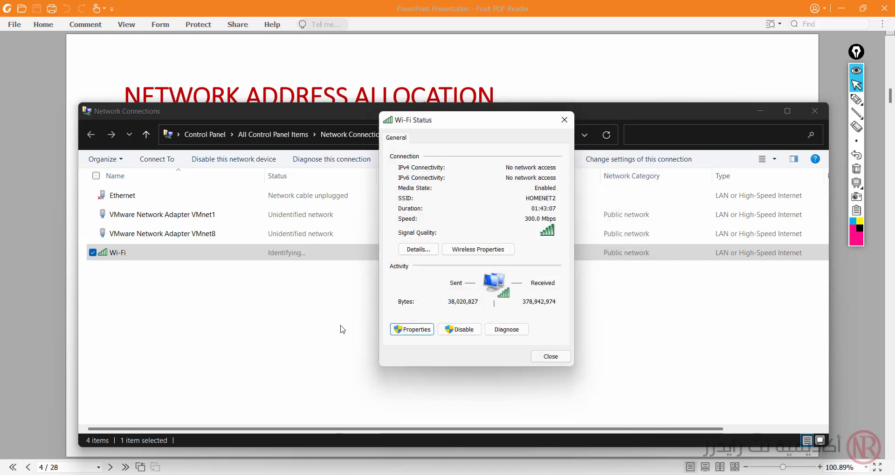
Step: Move the Wi-Fi status window aside, open the connection details, and examine the DHCP status and IPv4 address
{"action": "left_click_drag", "start_coordinate": [497, 128], "coordinate": [546, 274]}
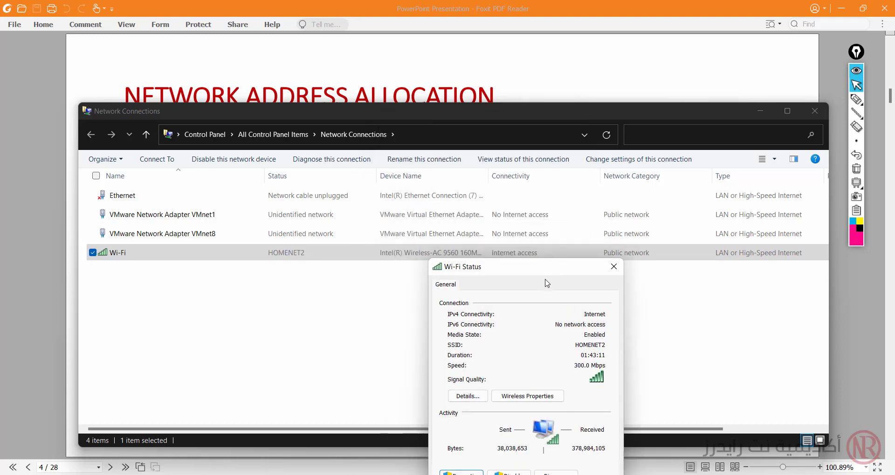
{"action": "left_click_drag", "start_coordinate": [542, 268], "coordinate": [675, 163]}
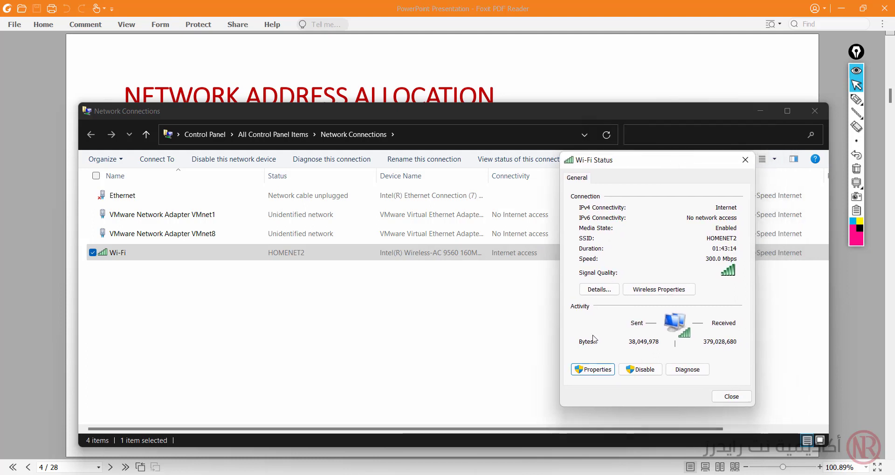
{"action": "left_click", "coordinate": [595, 289]}
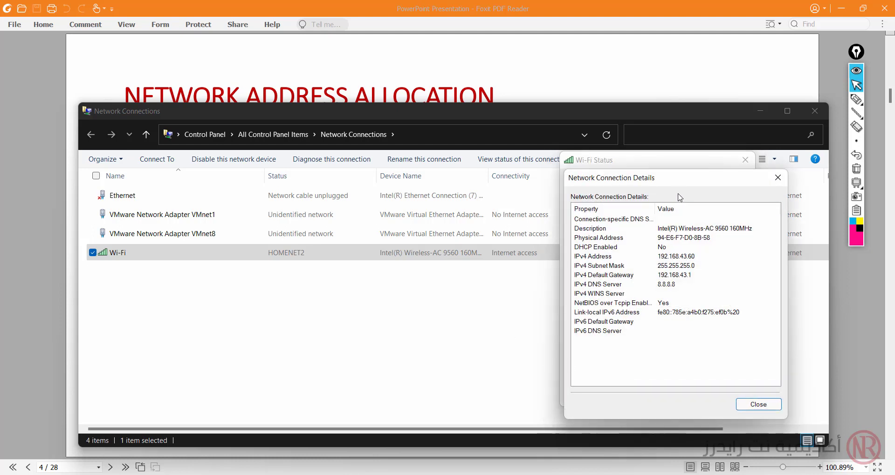
{"action": "left_click_drag", "start_coordinate": [676, 182], "coordinate": [543, 185]}
{"action": "left_click", "coordinate": [480, 252]}
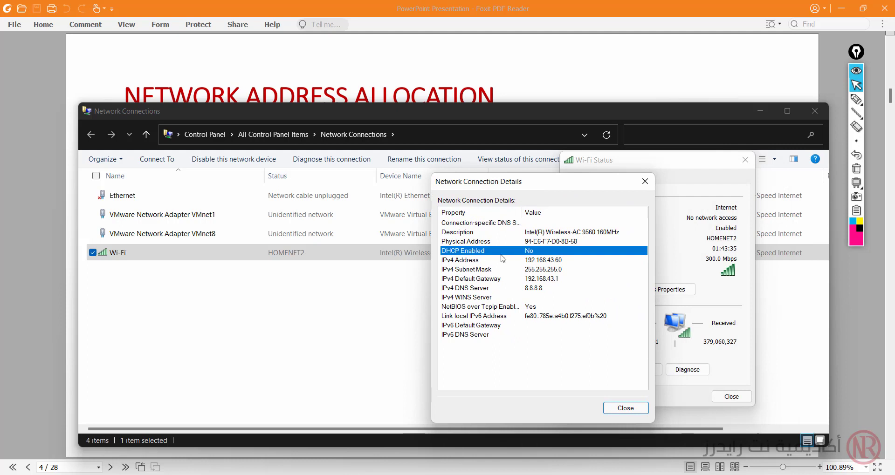
{"action": "left_click", "coordinate": [529, 259]}
{"action": "left_click_drag", "start_coordinate": [546, 275], "coordinate": [557, 261]}
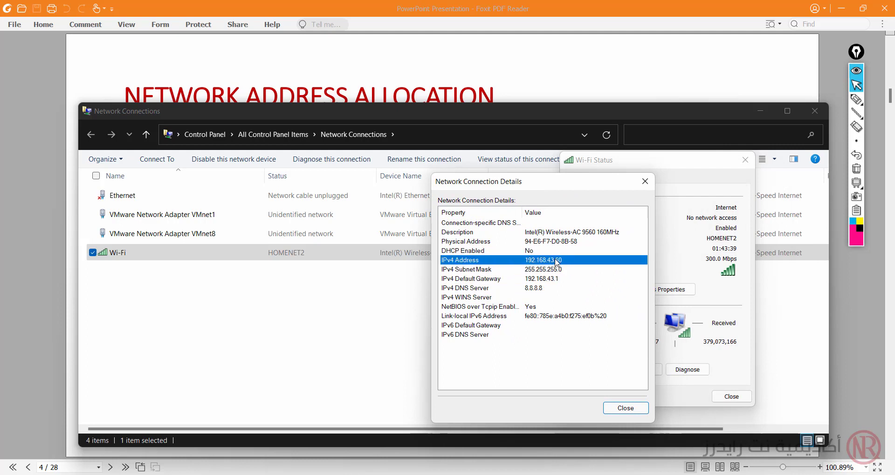
Step: Close the Wi-Fi details and status windows and minimize Network Connections to return to the slide
{"action": "left_click", "coordinate": [624, 407]}
{"action": "left_click", "coordinate": [732, 397]}
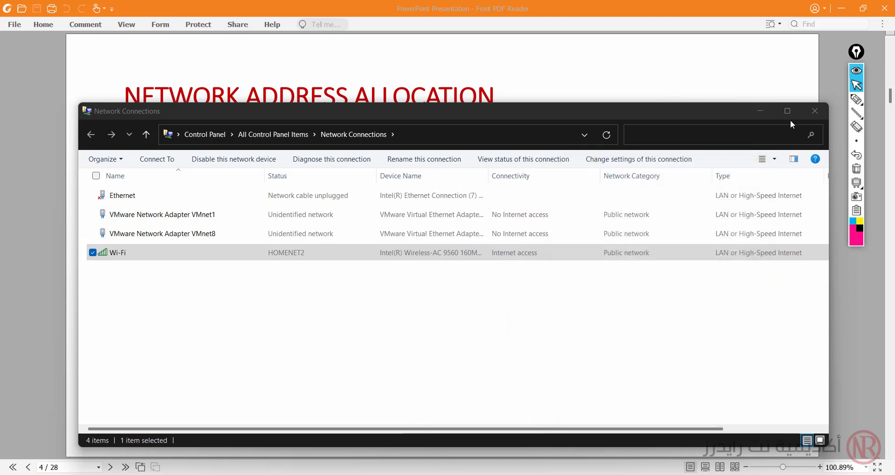
{"action": "left_click", "coordinate": [760, 112]}
Step: Annotate the word "manually" in the slide's second bullet with the pen
{"action": "left_click", "coordinate": [856, 99]}
{"action": "left_click_drag", "start_coordinate": [373, 213], "coordinate": [366, 199]}
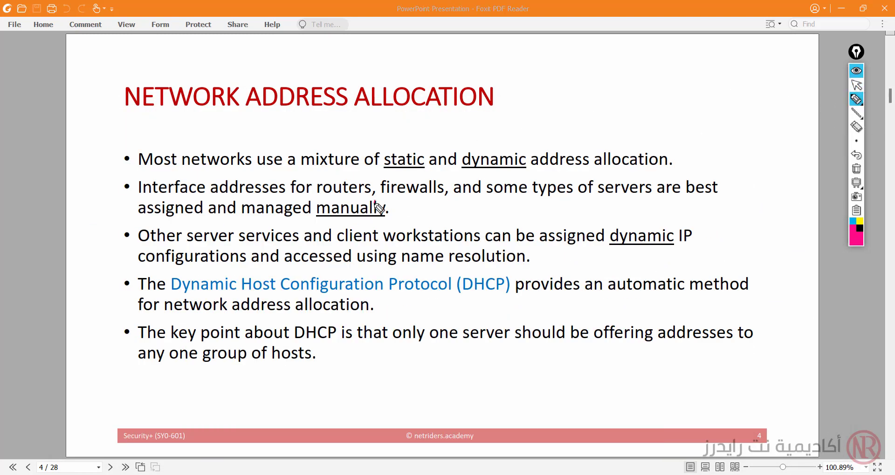